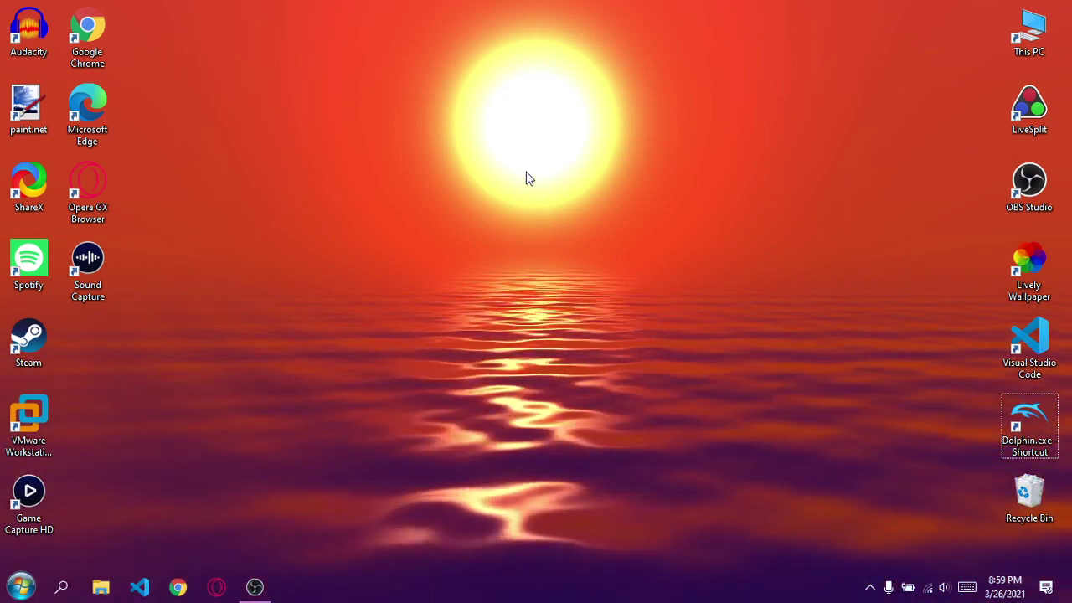
drag(436, 42, 634, 207)
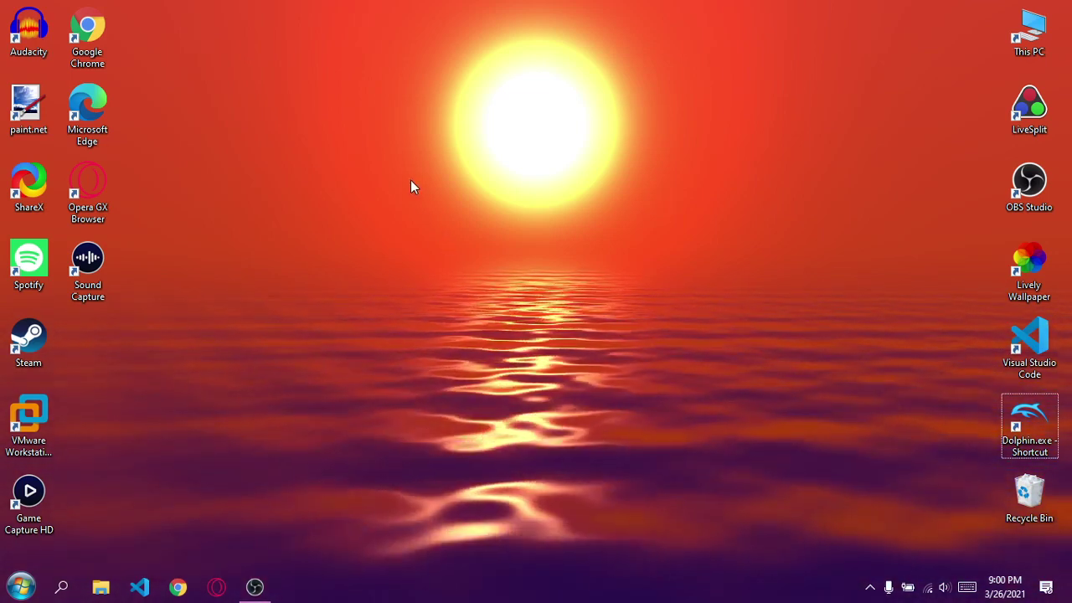
- Locate Wii Menu v1.0U.wad in the (NOT A GAME) - WBFS & WAD FILES folder inside Documents\Wii Games (Not Pirated), and return to the desktop
click(114, 589)
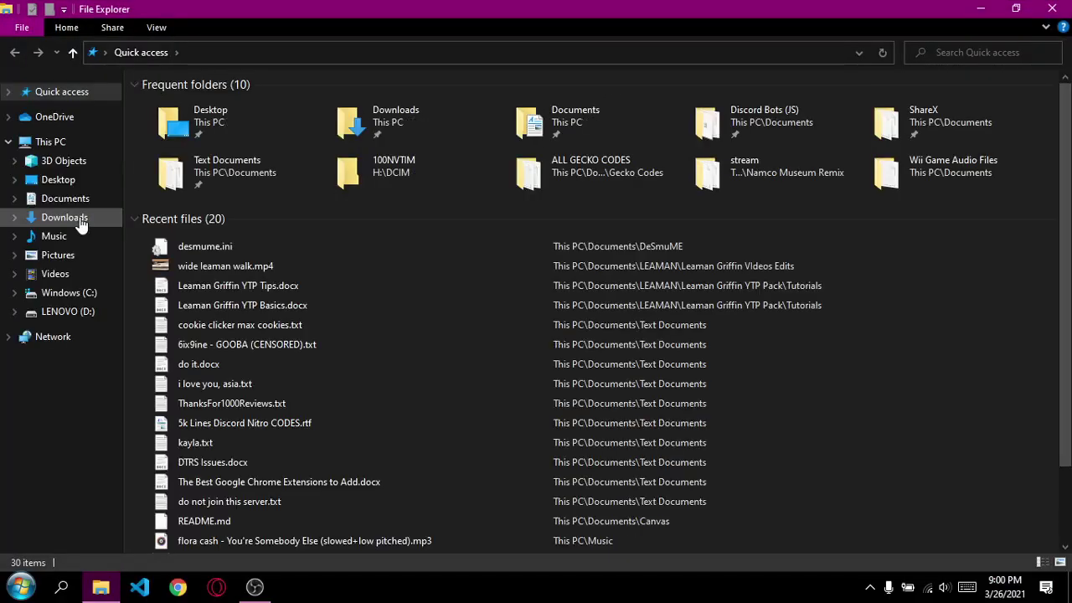
click(81, 222)
click(66, 199)
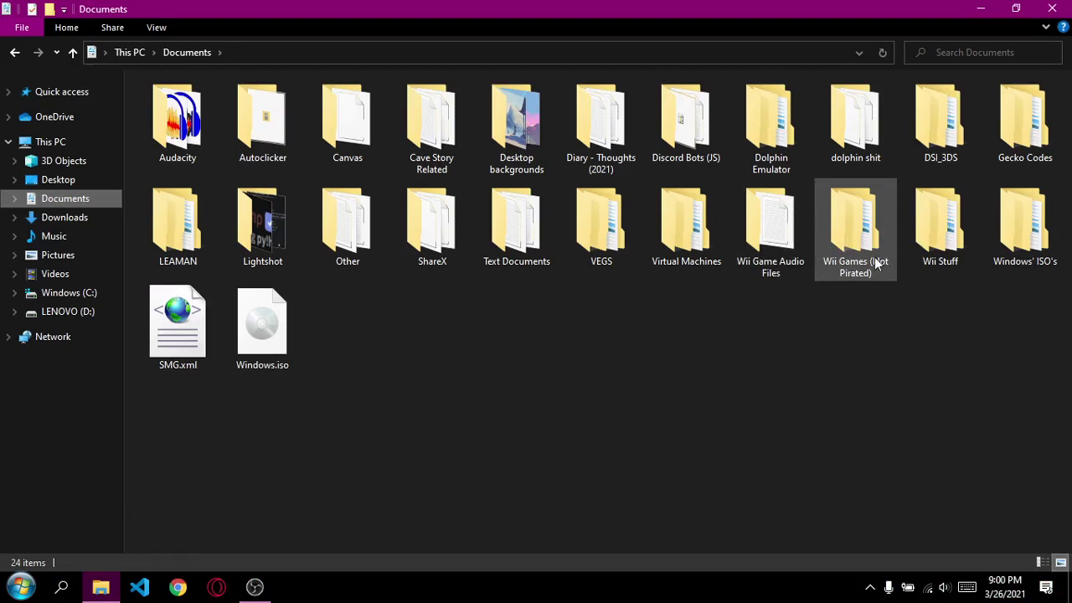
double_click(877, 265)
double_click(245, 106)
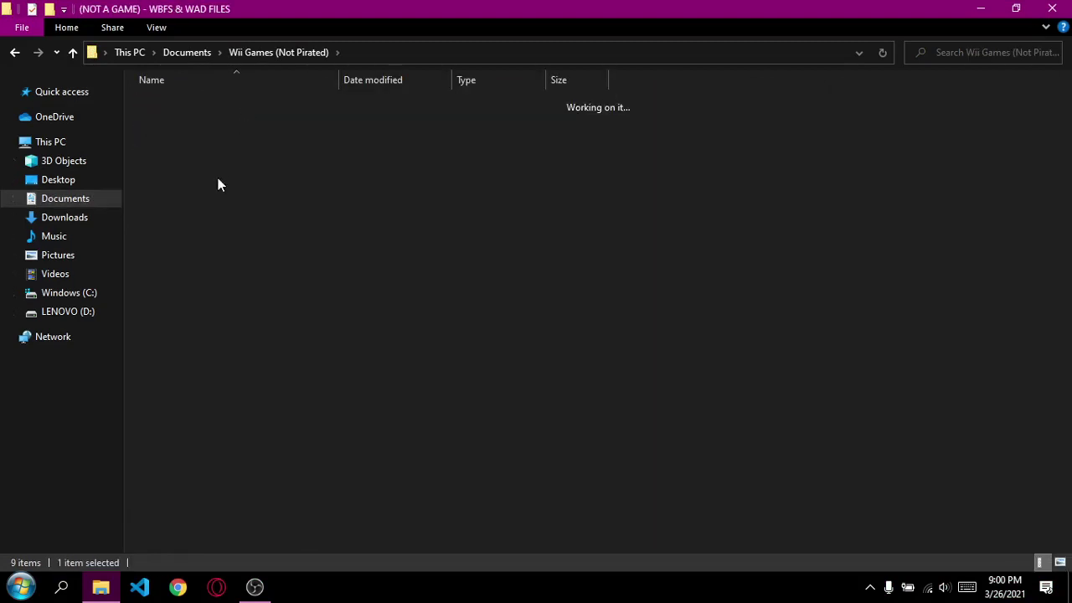
click(224, 218)
click(163, 234)
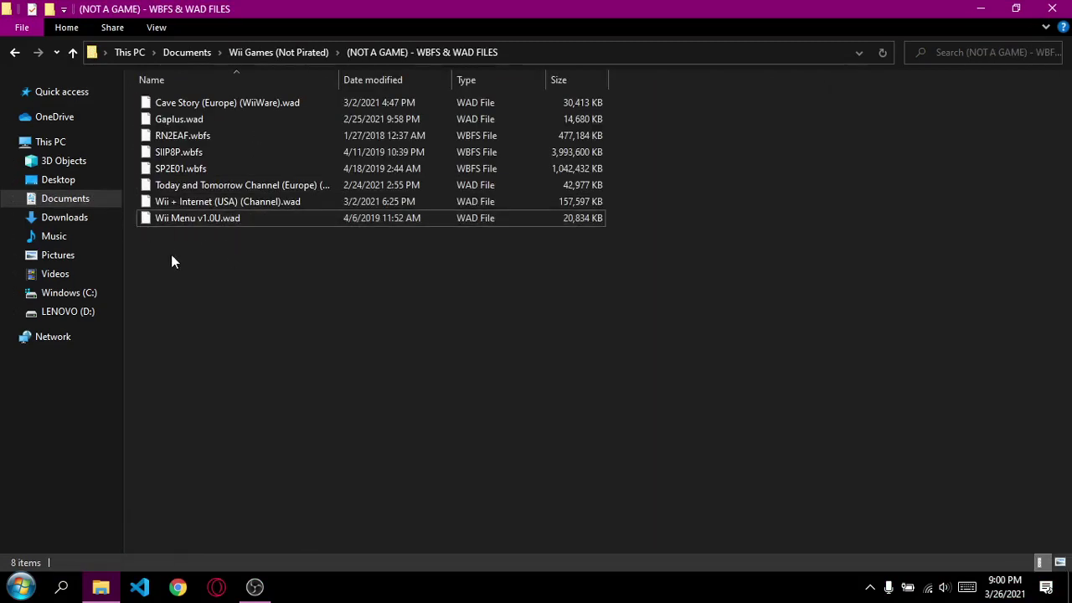
drag(171, 254, 201, 218)
click(358, 310)
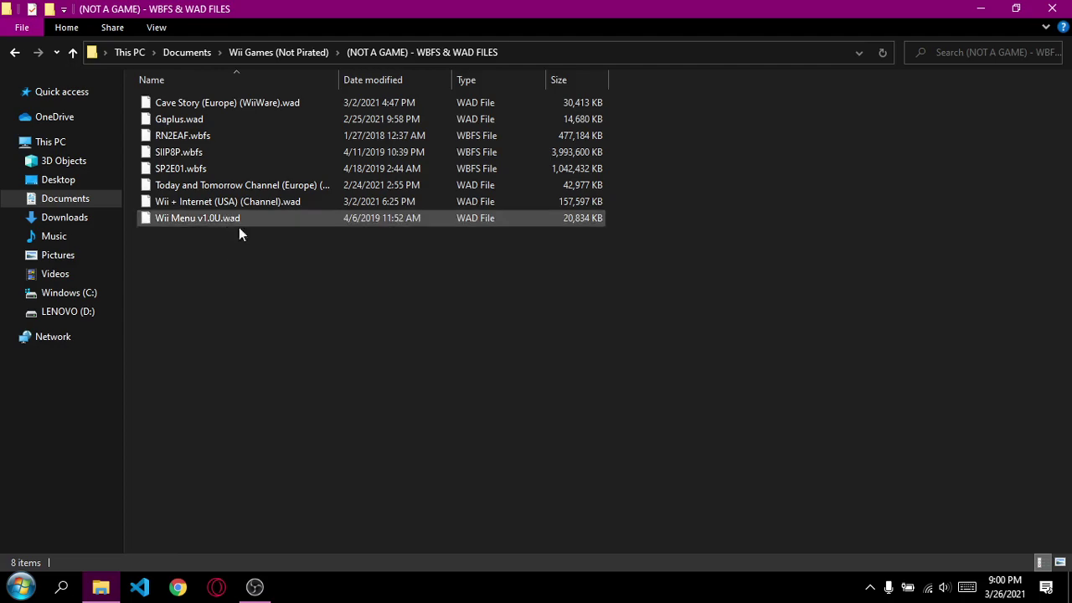
key(super+d)
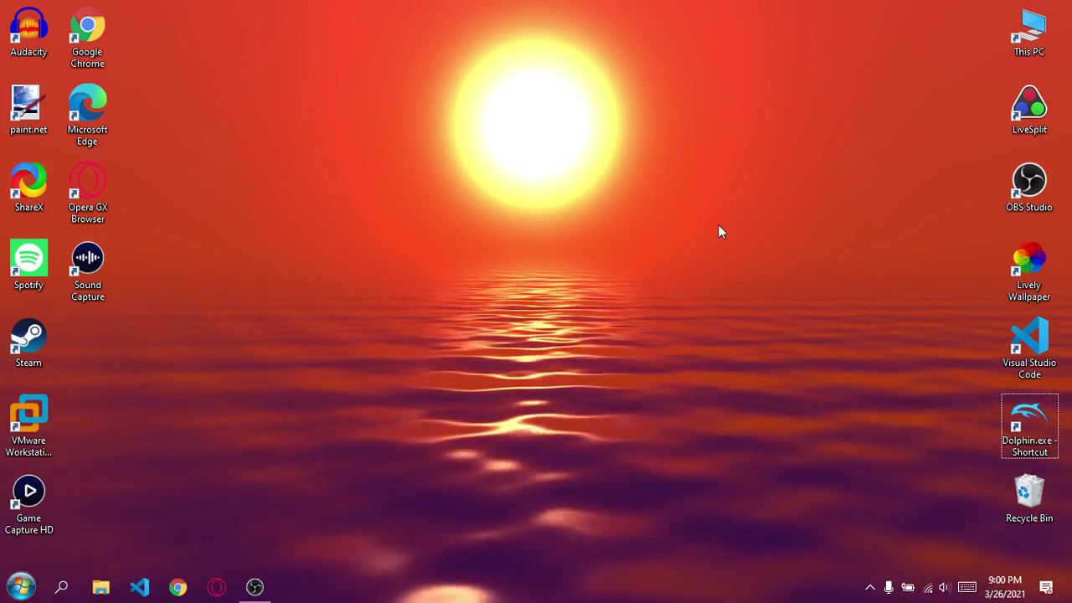
- Launch Dolphin and install the Wii Menu title from the game list to the NAND
click(1026, 432)
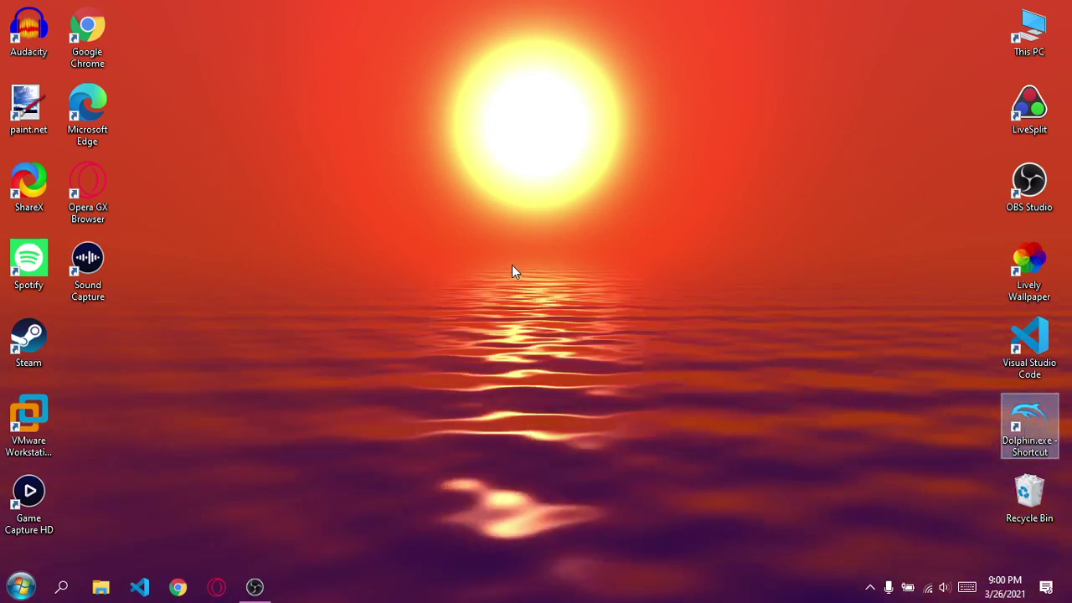
key(Return)
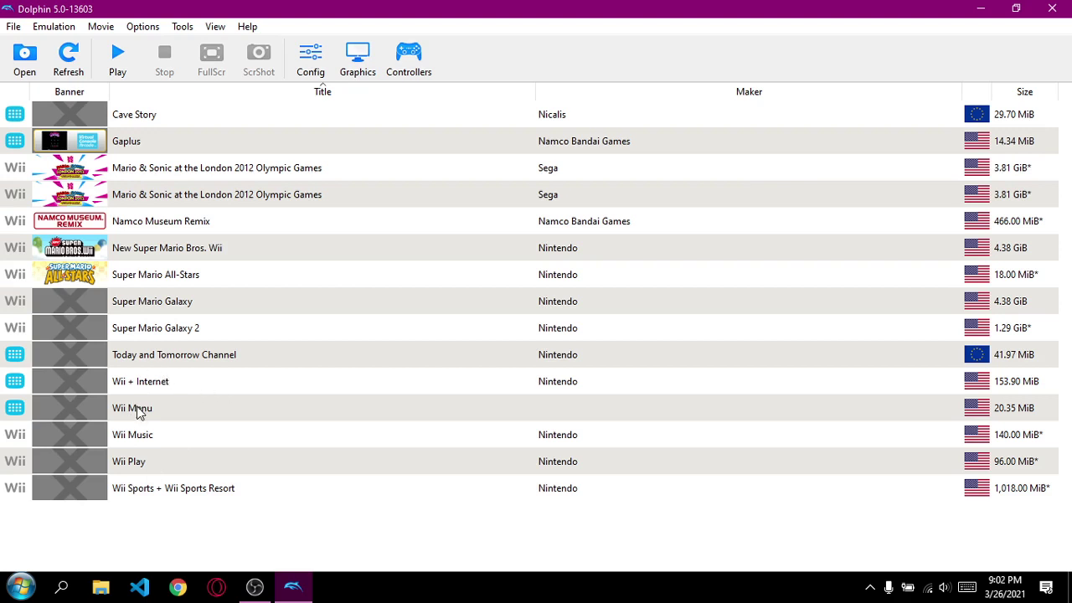
click(139, 412)
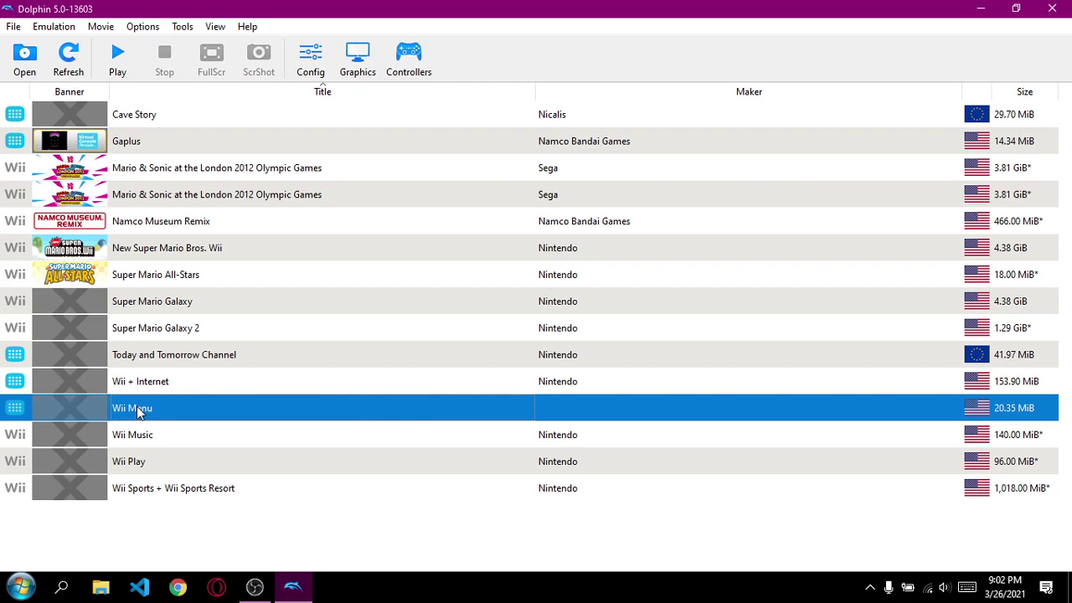
right_click(139, 412)
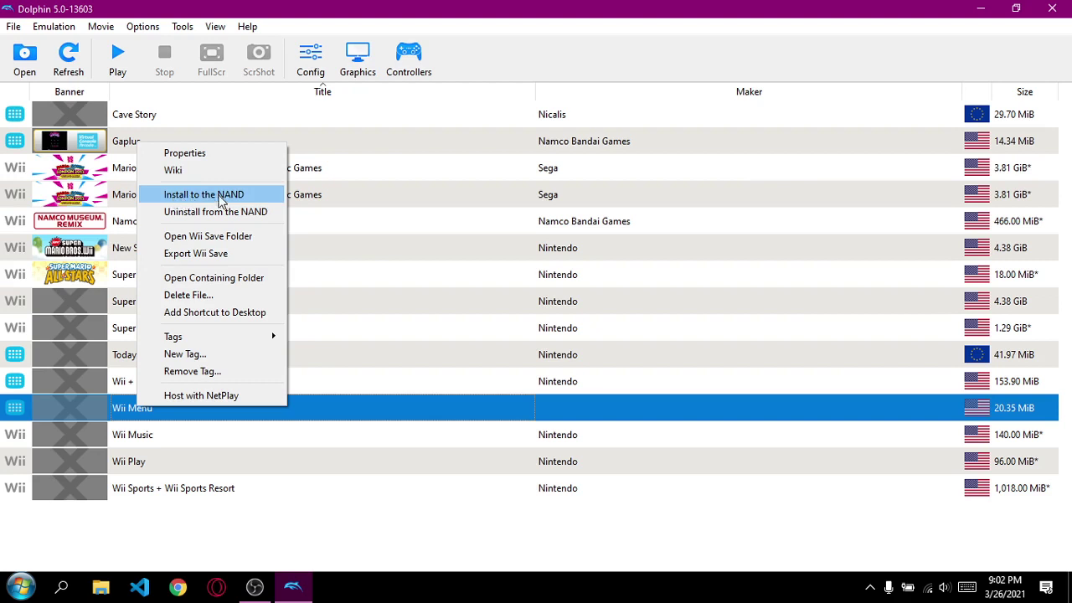
click(197, 200)
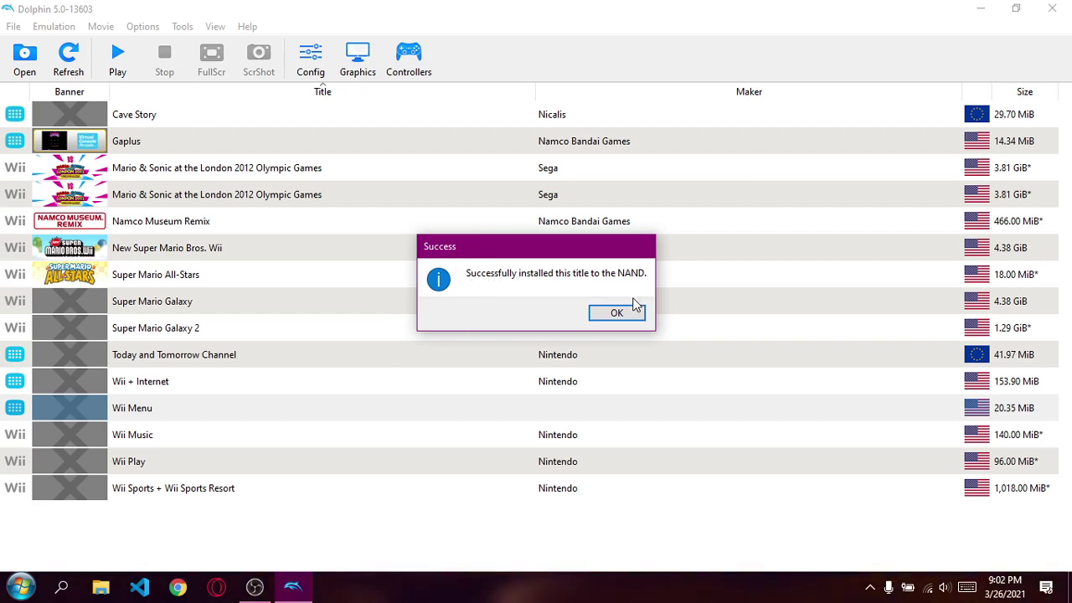
click(616, 314)
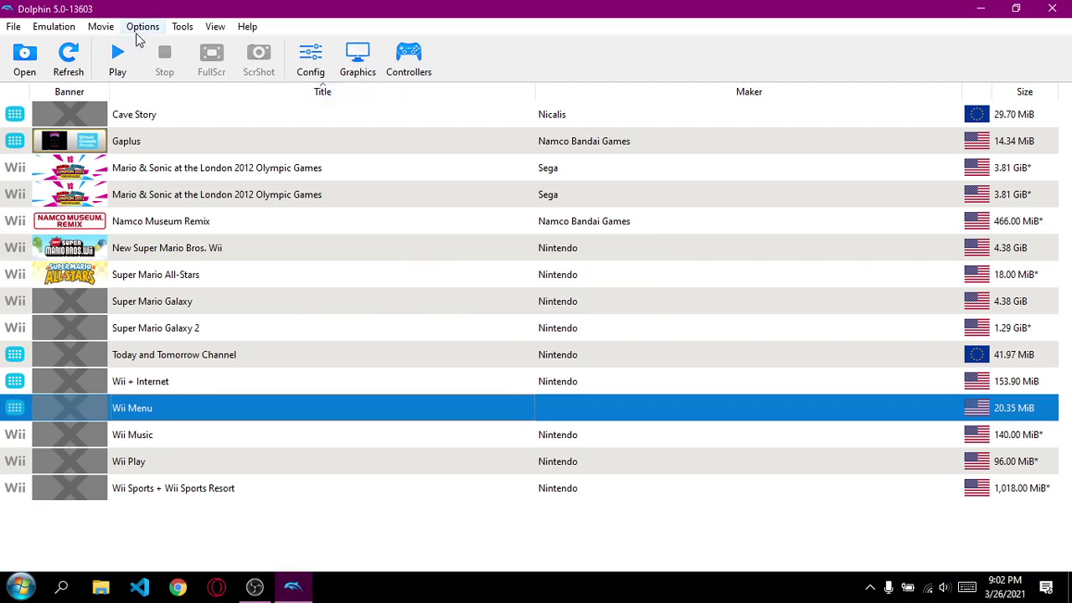
click(379, 530)
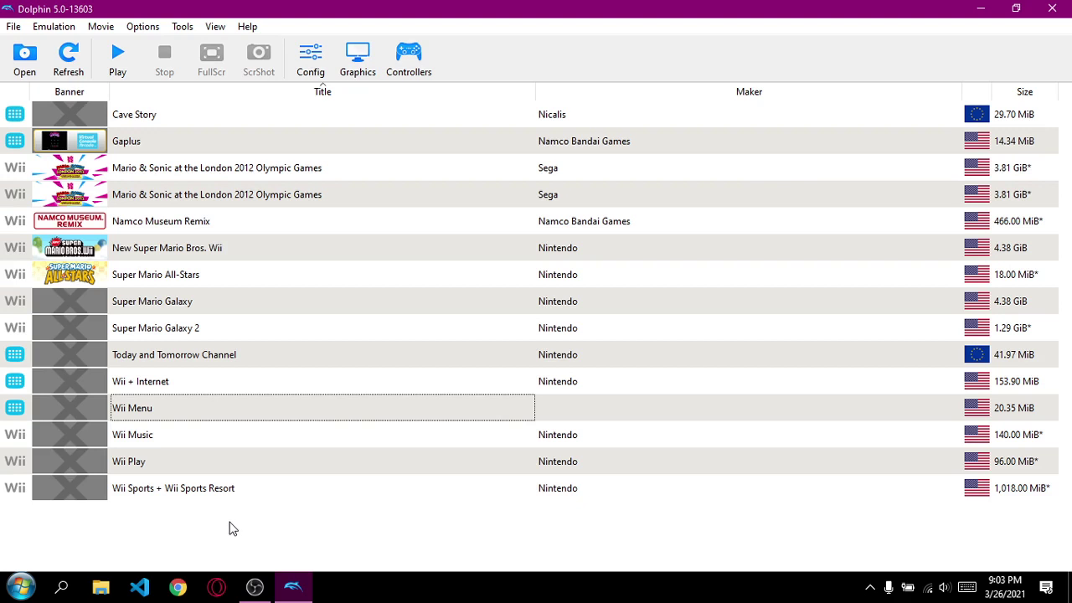
- Restart Dolphin and check whether the Load Wii System Menu 1.0U command is available
click(183, 32)
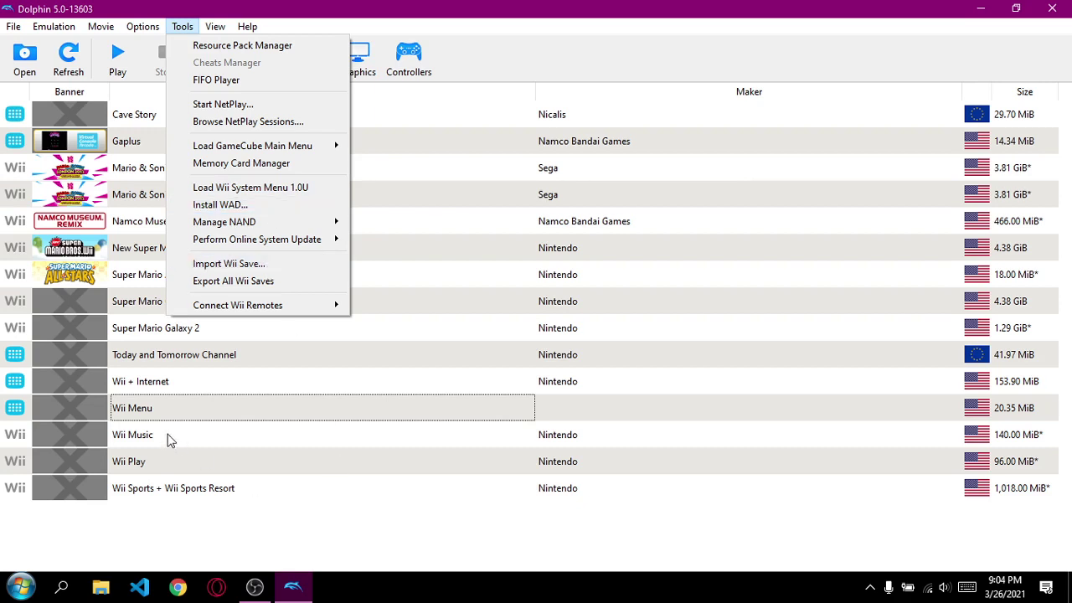
click(204, 514)
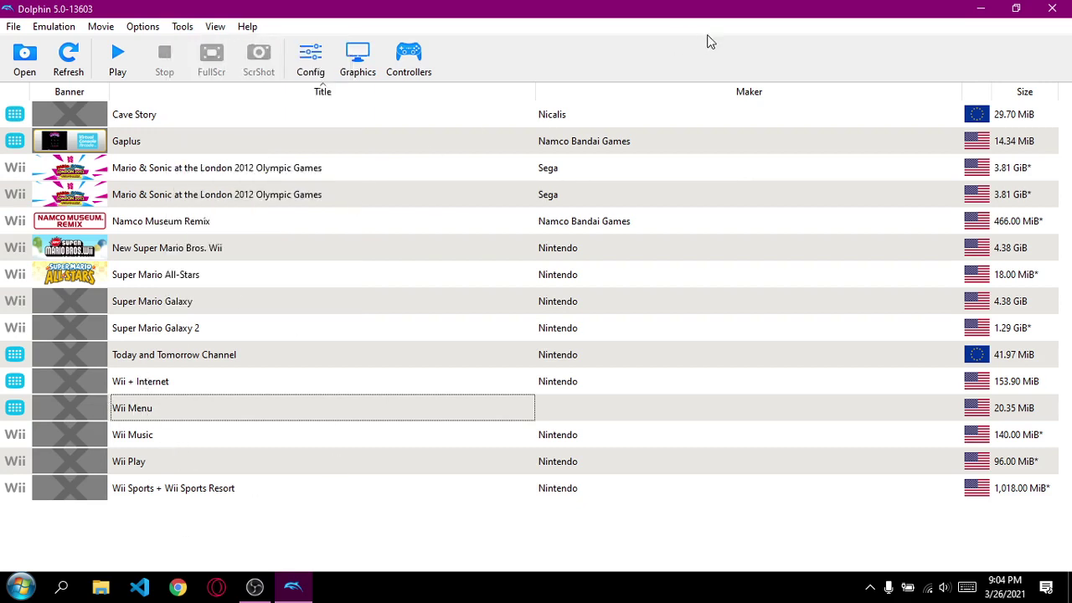
click(1051, 10)
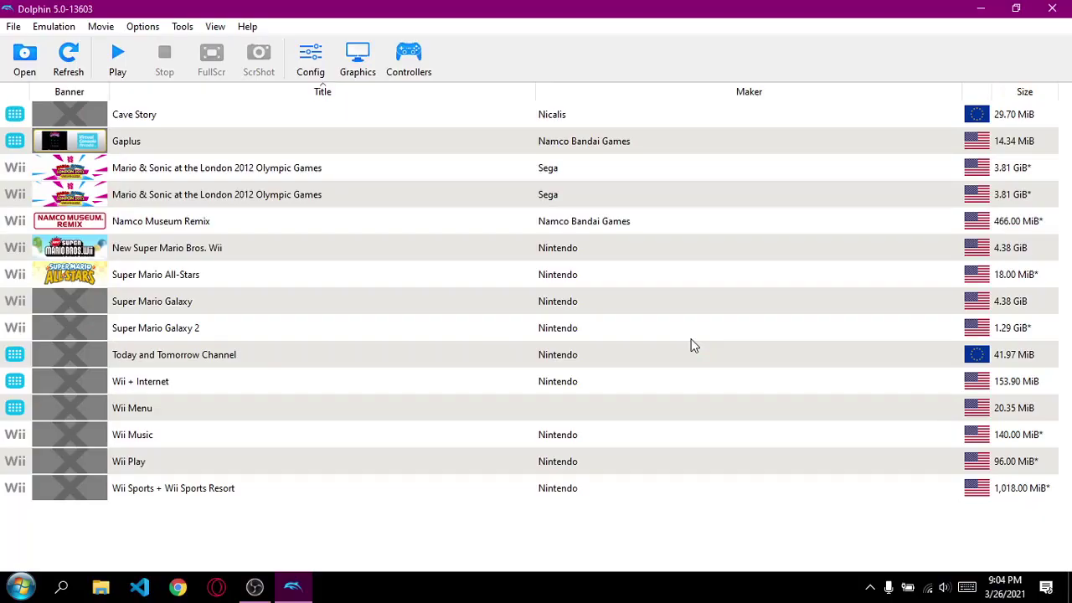
click(182, 26)
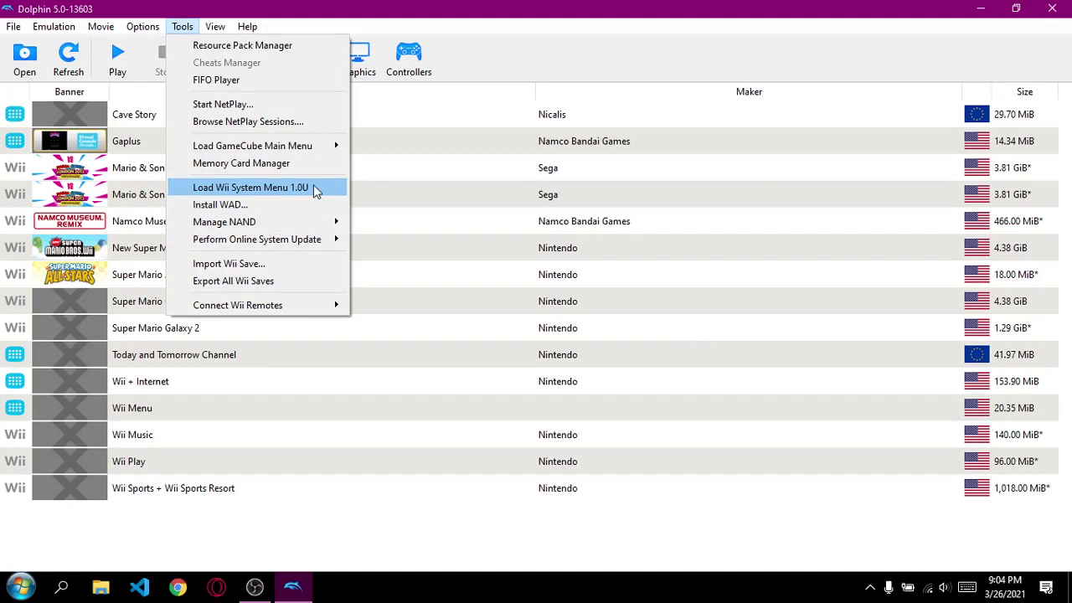
click(181, 27)
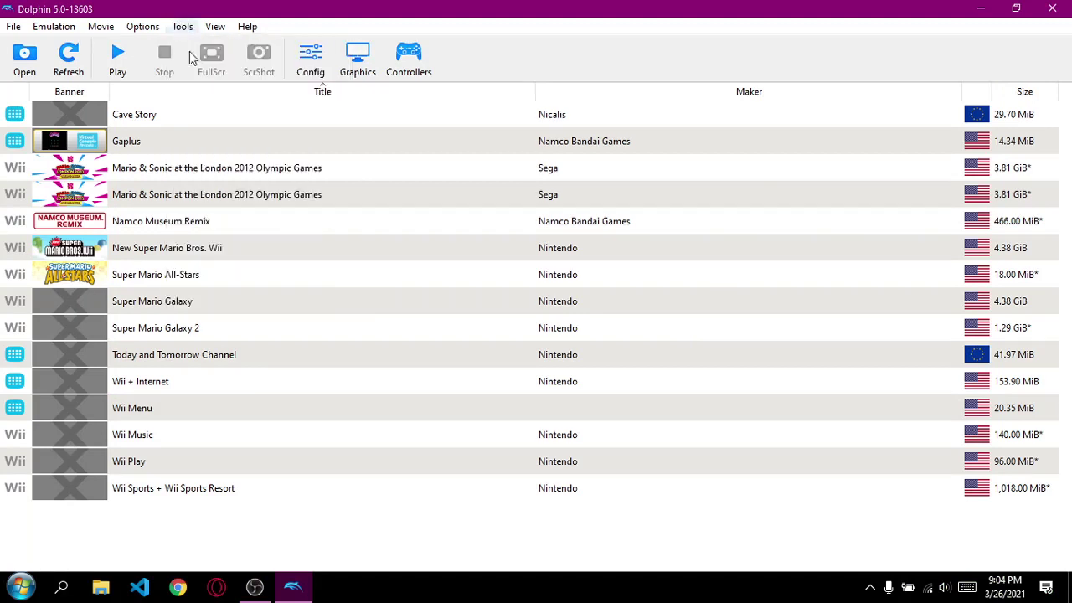
- Review the NAND install and uninstall options for the Wii Menu title
click(158, 409)
right_click(158, 408)
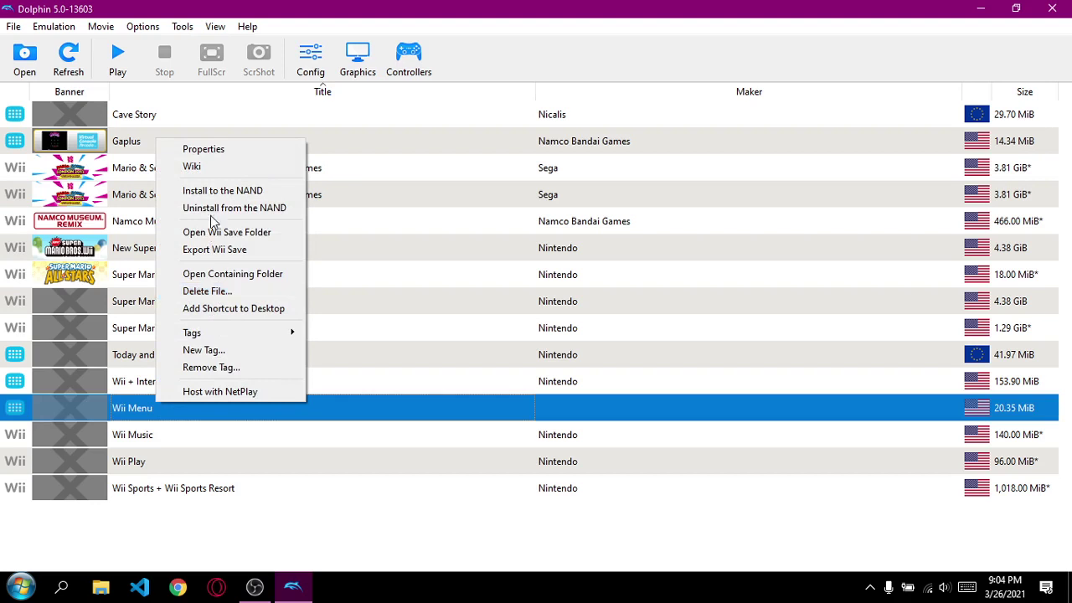
click(307, 522)
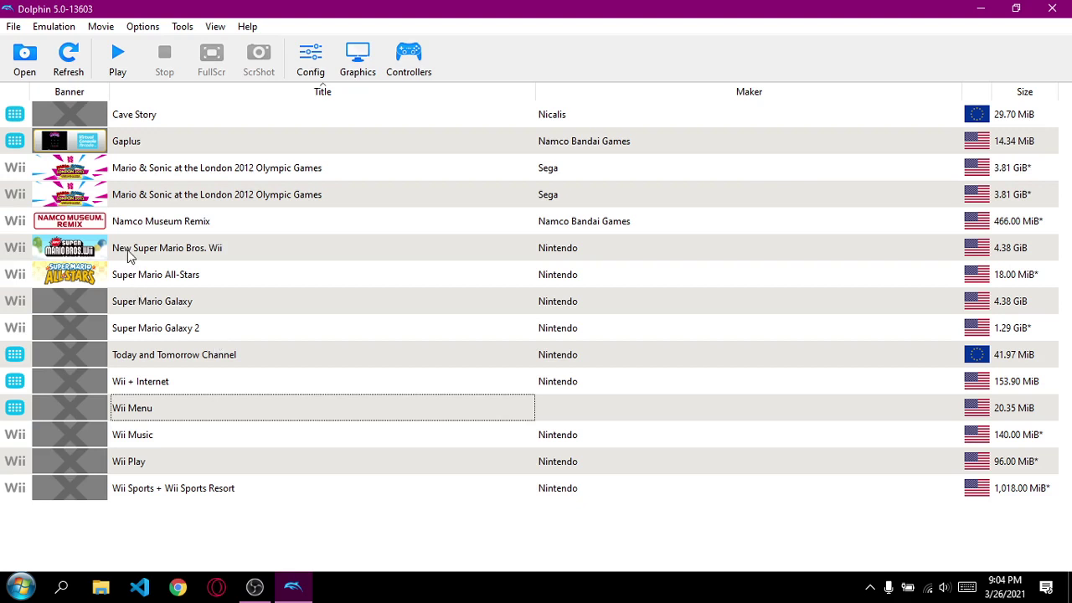
- Examine the emulated Wii Remote 1 configuration, including button mappings, extension and motion simulation, and close the controller settings
click(420, 55)
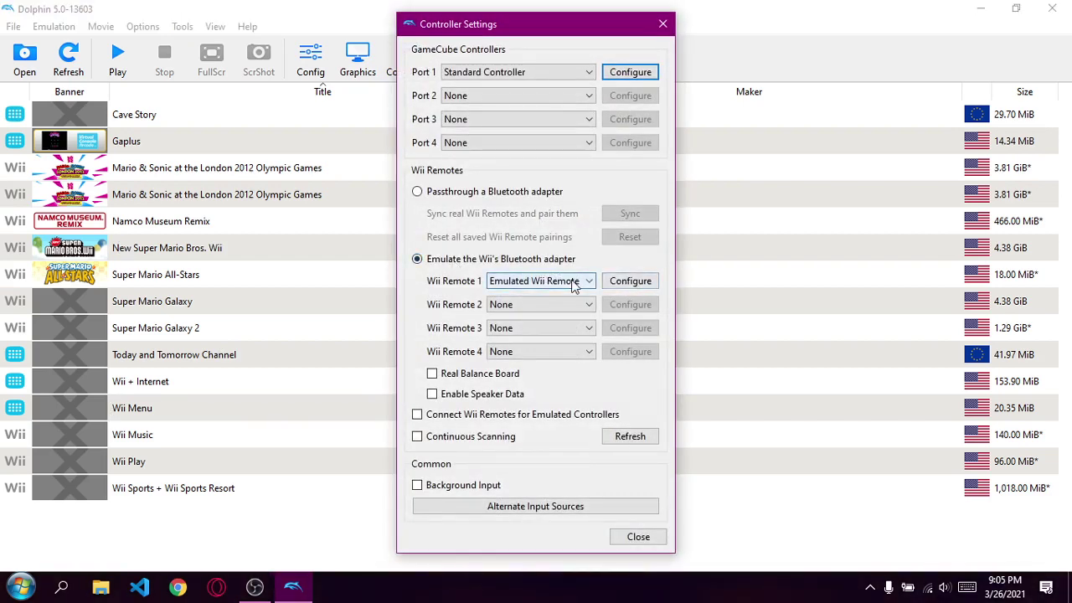
click(621, 283)
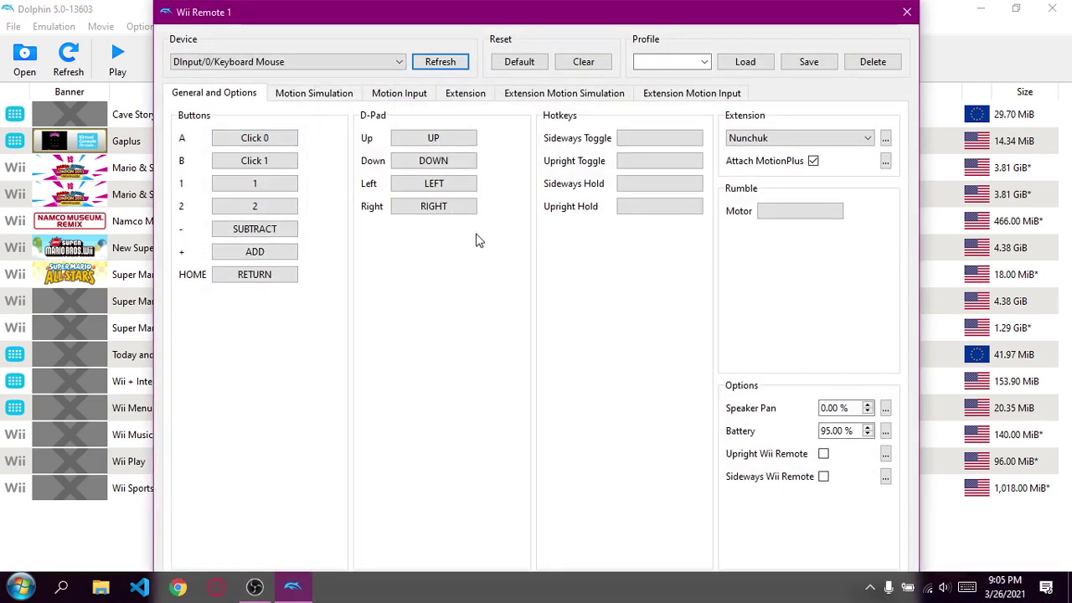
click(299, 98)
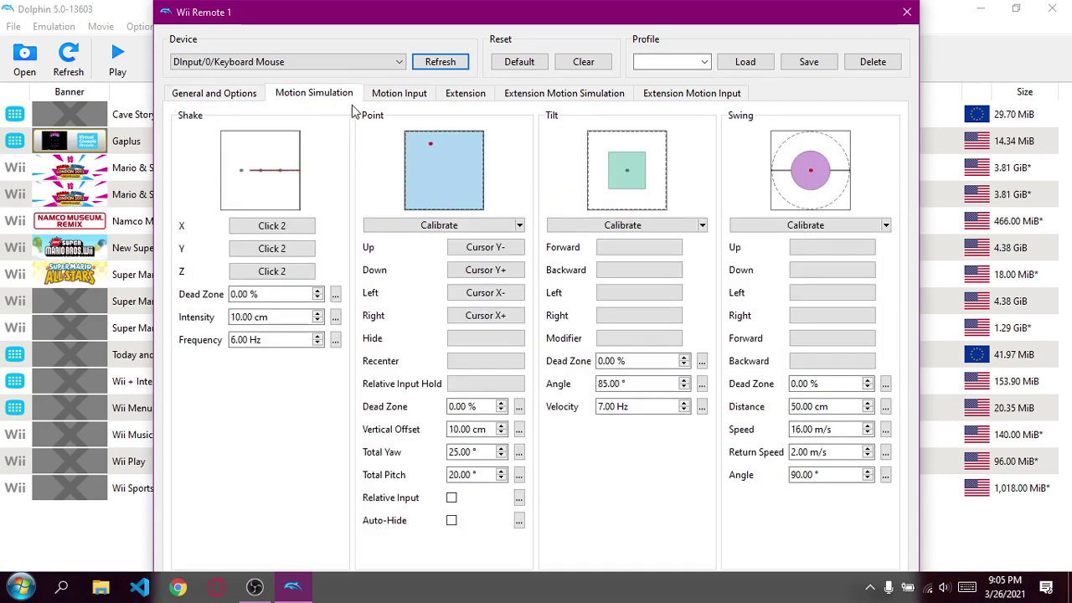
click(197, 90)
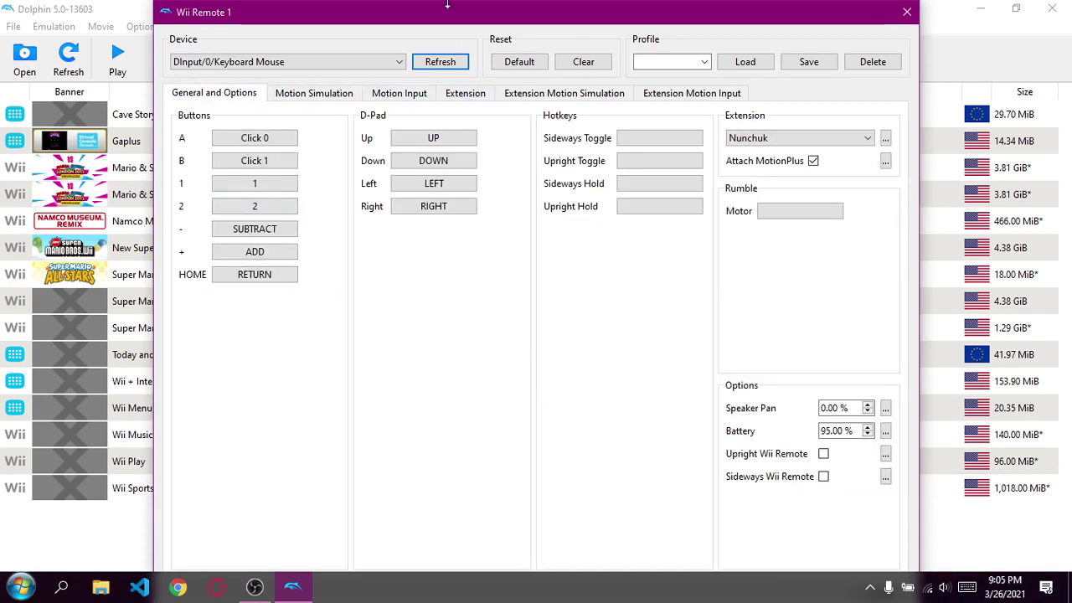
drag(452, 10, 425, 40)
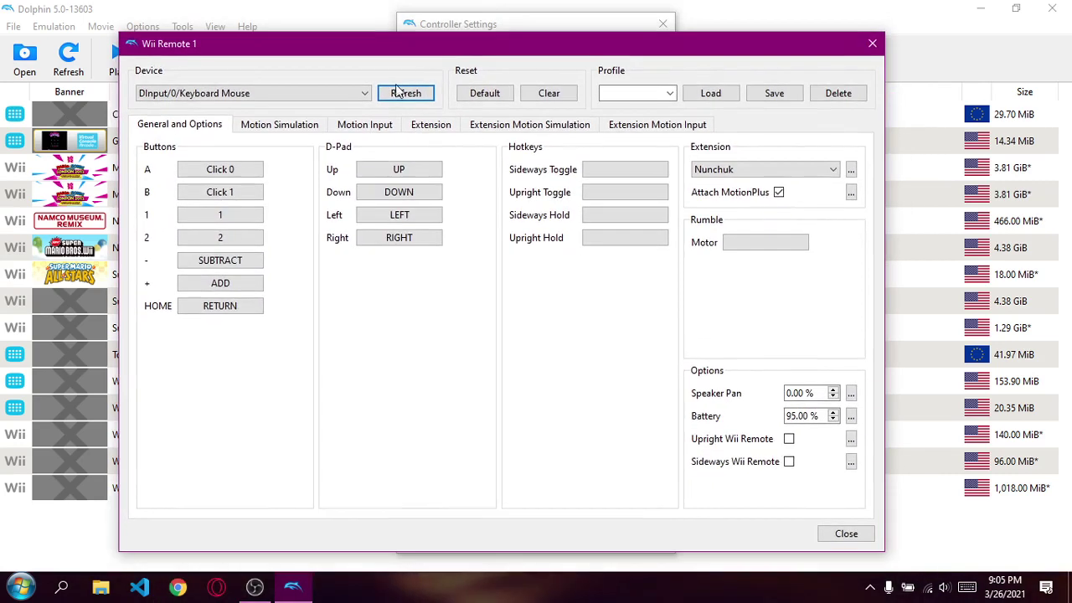
click(423, 124)
click(611, 132)
click(179, 127)
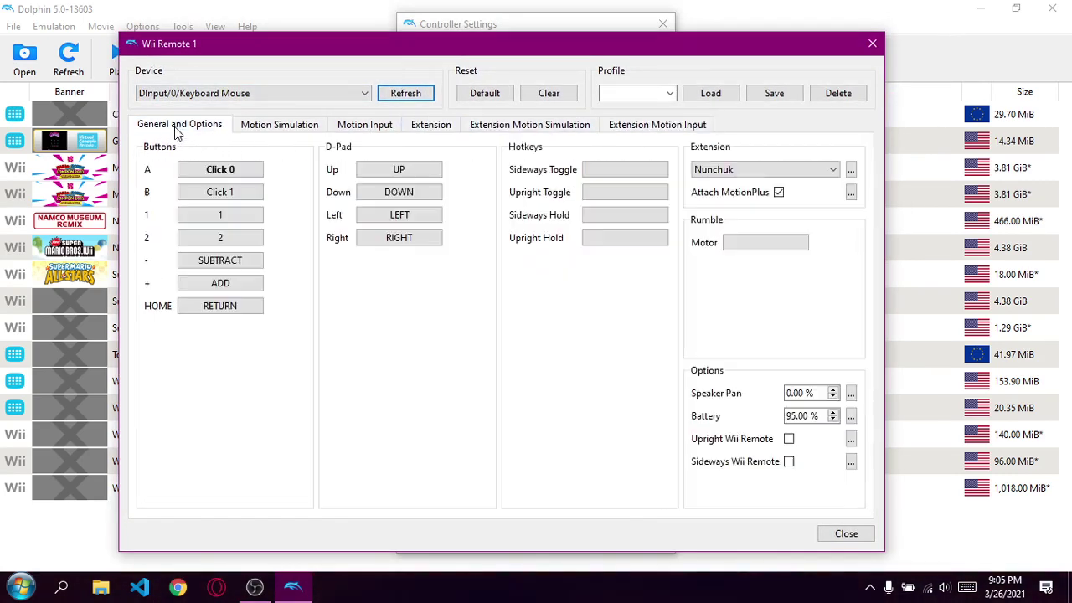
click(282, 131)
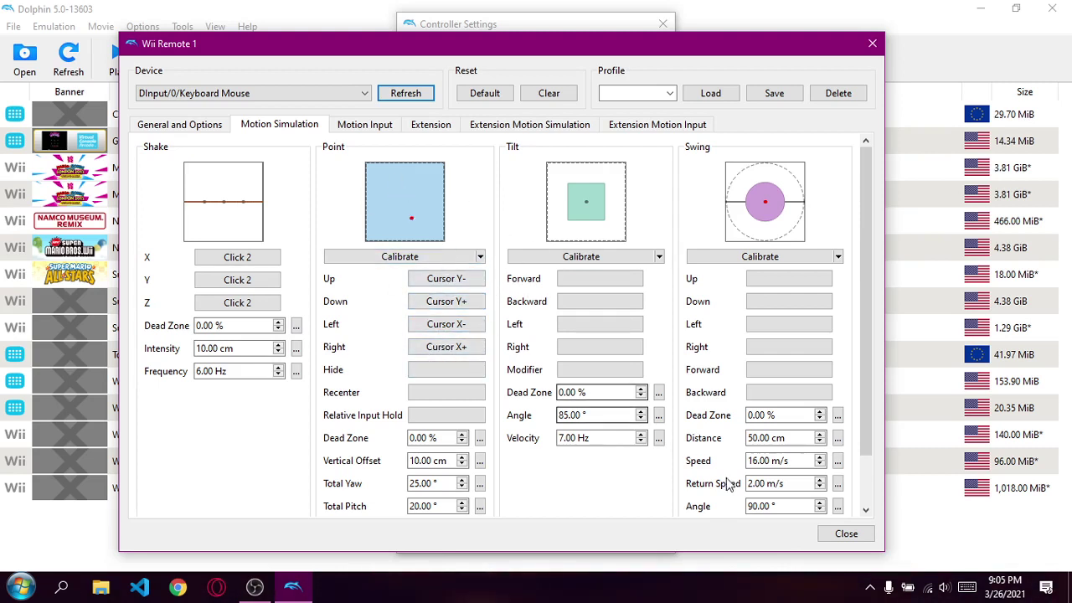
click(845, 534)
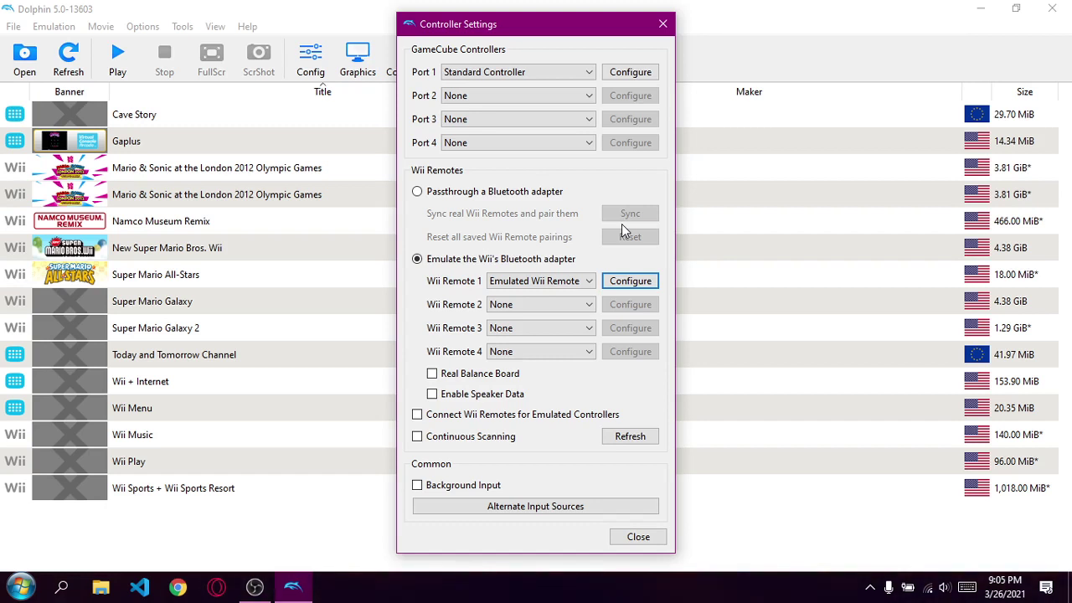
click(638, 537)
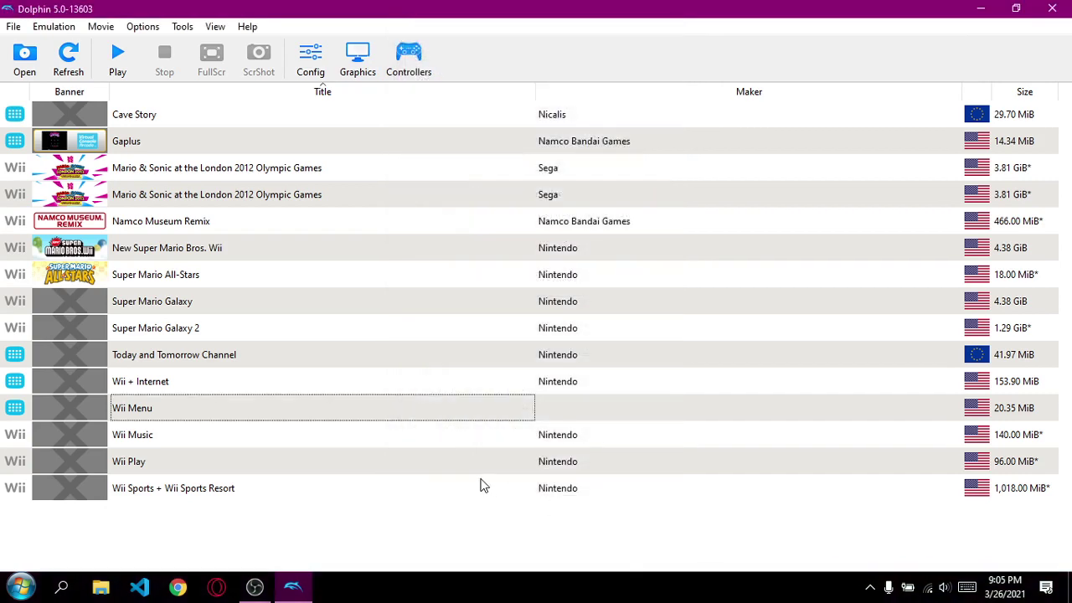